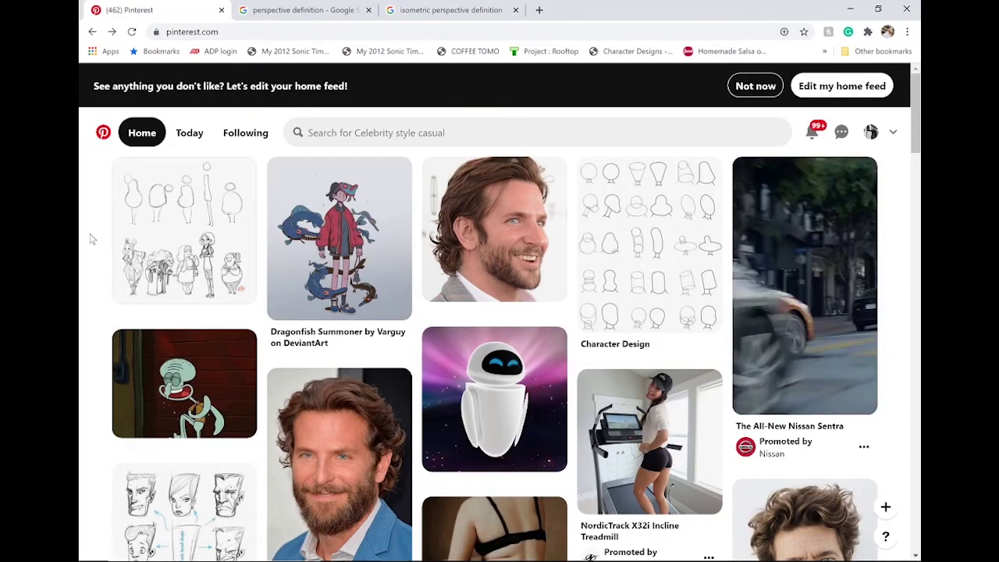
Search Pinterest for "isometric perspective grid"
{"action": "left_click", "coordinate": [349, 135]}
{"action": "type", "text": "isom"}
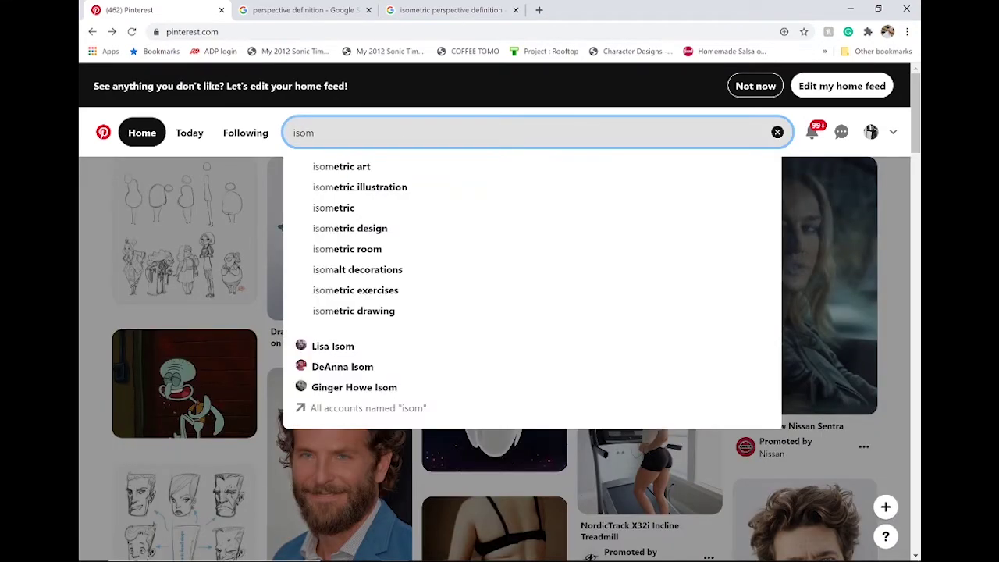
{"action": "type", "text": "etric perspecti"}
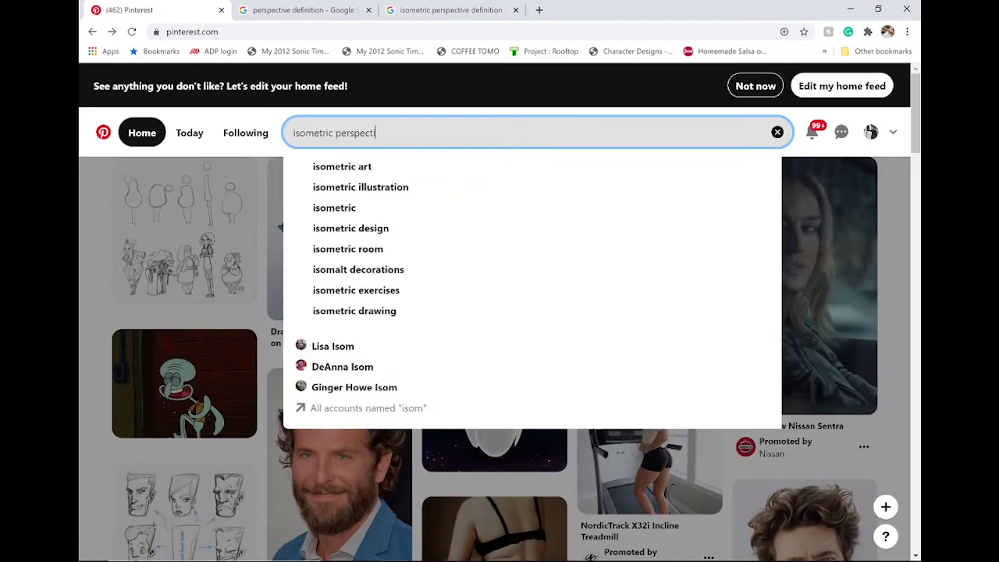
{"action": "type", "text": "ve grid"}
{"action": "key", "text": "Return"}
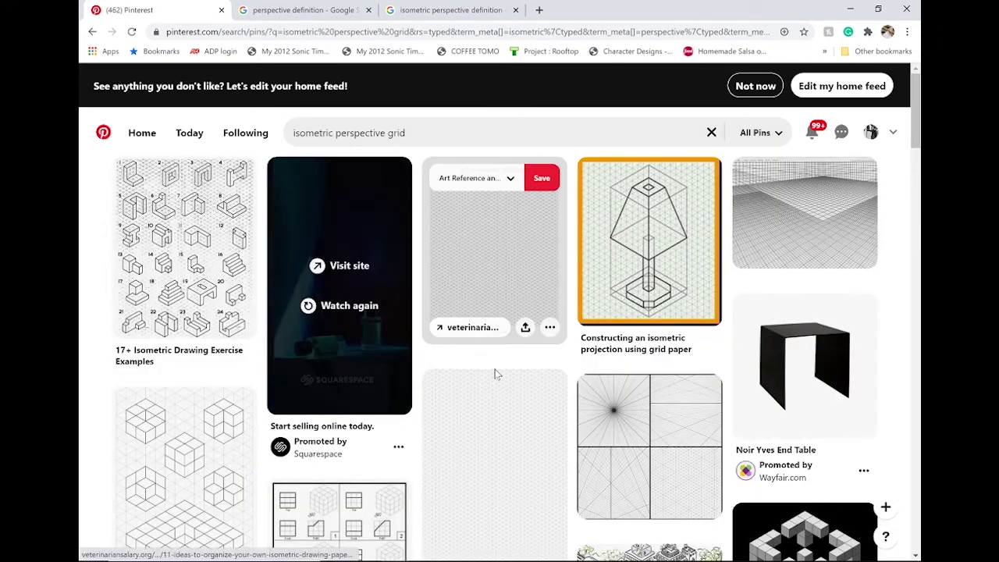
View the gray isometric grid pin from Creative Market and return to the search results
{"action": "scroll", "coordinate": [495, 472], "scroll_direction": "down", "scroll_amount": 1}
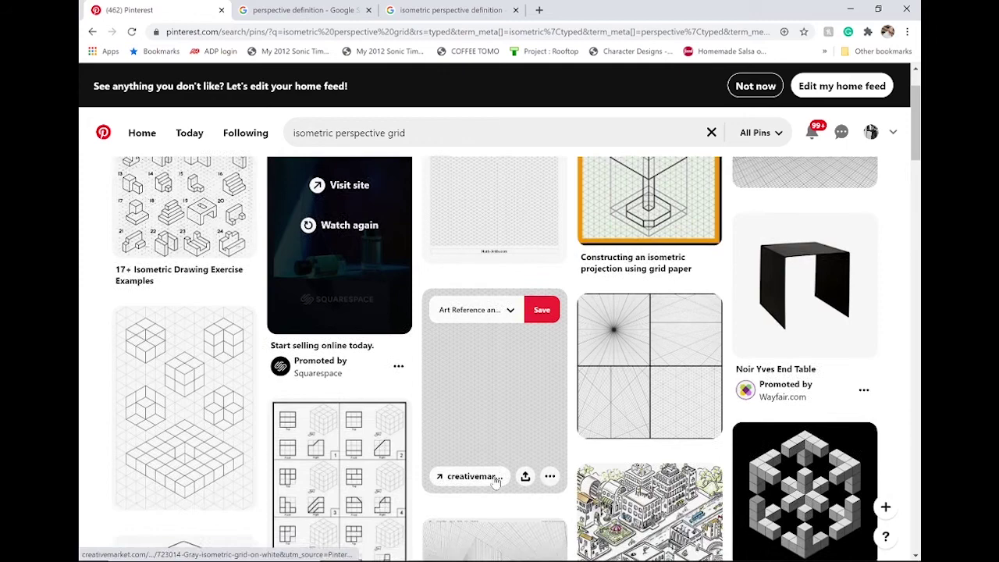
{"action": "left_click", "coordinate": [492, 416]}
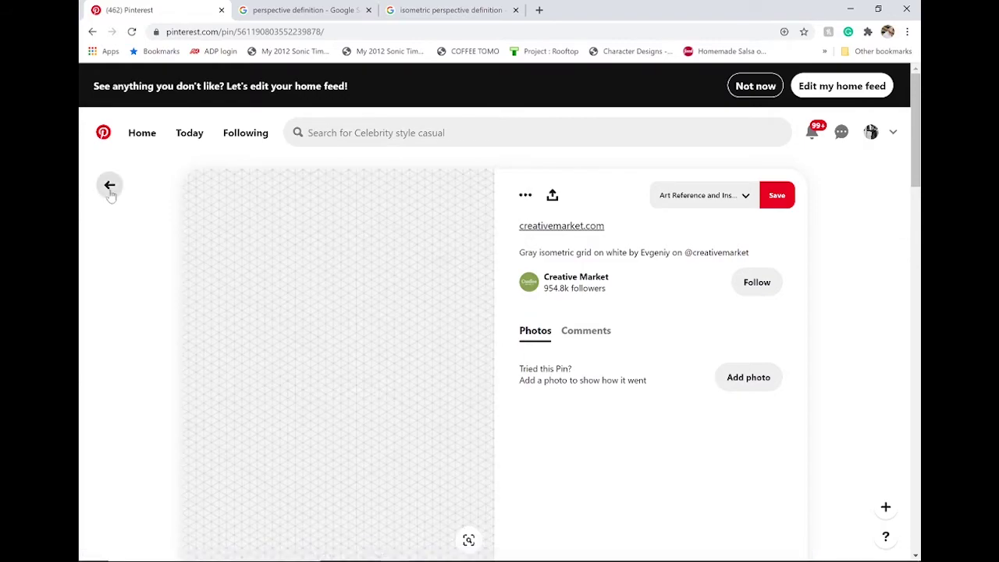
{"action": "left_click", "coordinate": [110, 187]}
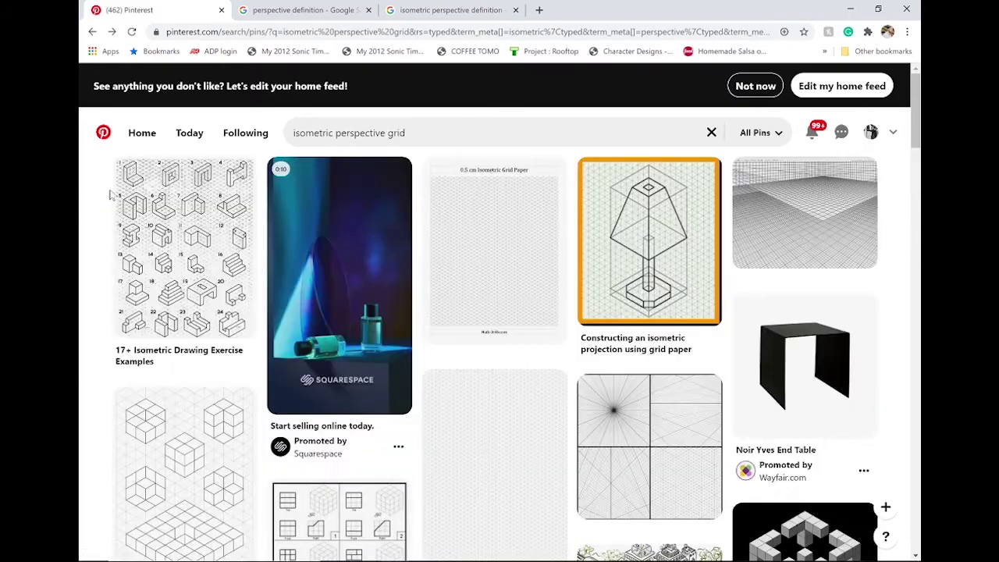
Browse the isometric perspective grid results for further grid and drawing examples
{"action": "scroll", "coordinate": [413, 386], "scroll_direction": "down", "scroll_amount": 2}
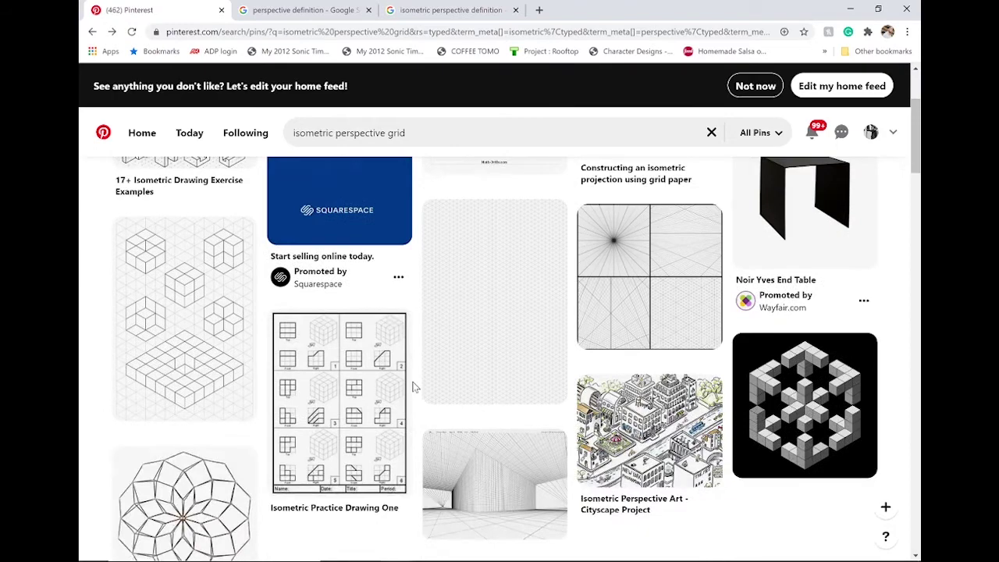
{"action": "scroll", "coordinate": [413, 387], "scroll_direction": "down", "scroll_amount": 5}
{"action": "scroll", "coordinate": [414, 386], "scroll_direction": "down", "scroll_amount": 3}
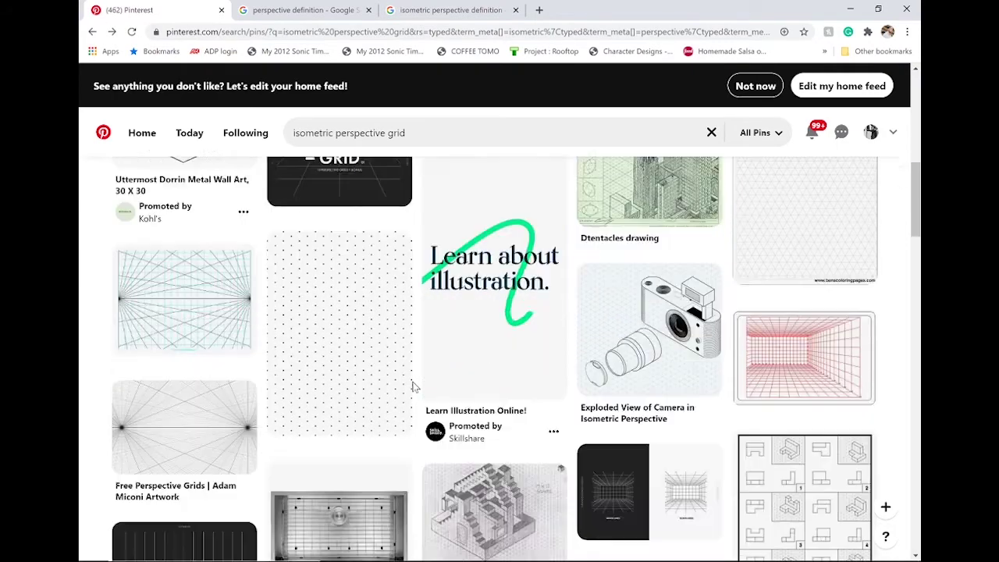
{"action": "scroll", "coordinate": [414, 386], "scroll_direction": "down", "scroll_amount": 5}
{"action": "scroll", "coordinate": [414, 386], "scroll_direction": "down", "scroll_amount": 3}
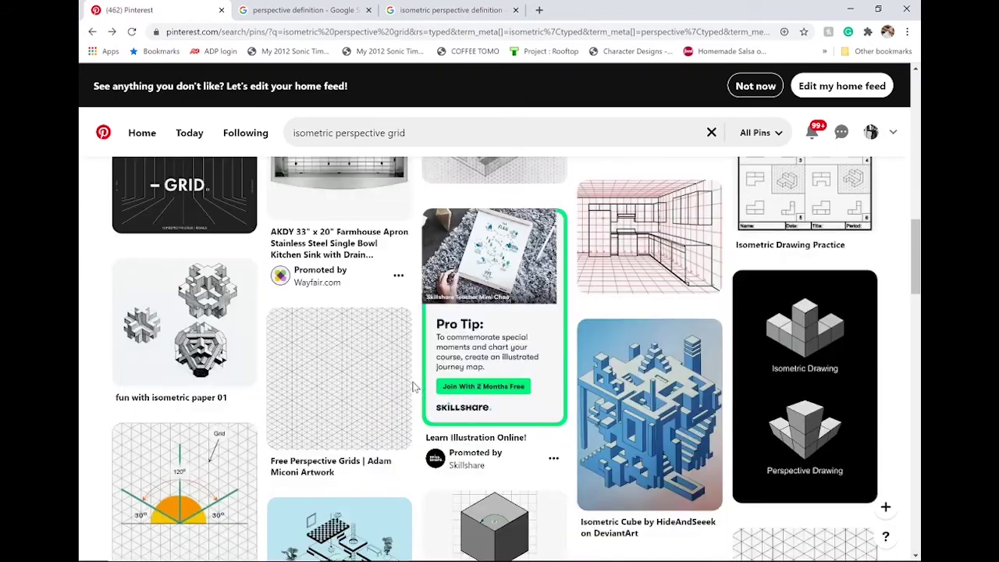
{"action": "scroll", "coordinate": [413, 387], "scroll_direction": "down", "scroll_amount": 6}
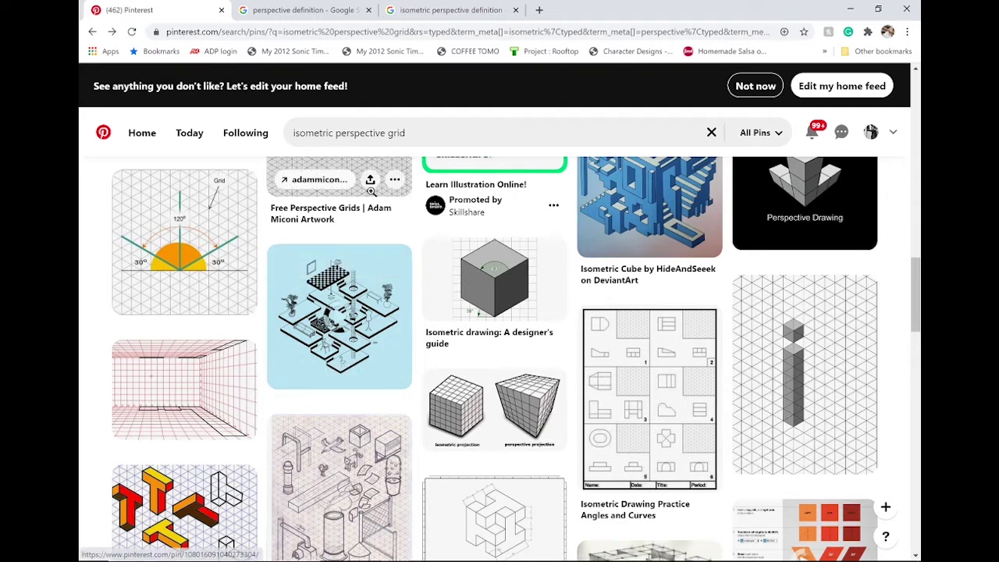
Read the dictionary definition of perspective in the already opened Google search
{"action": "left_click", "coordinate": [318, 10]}
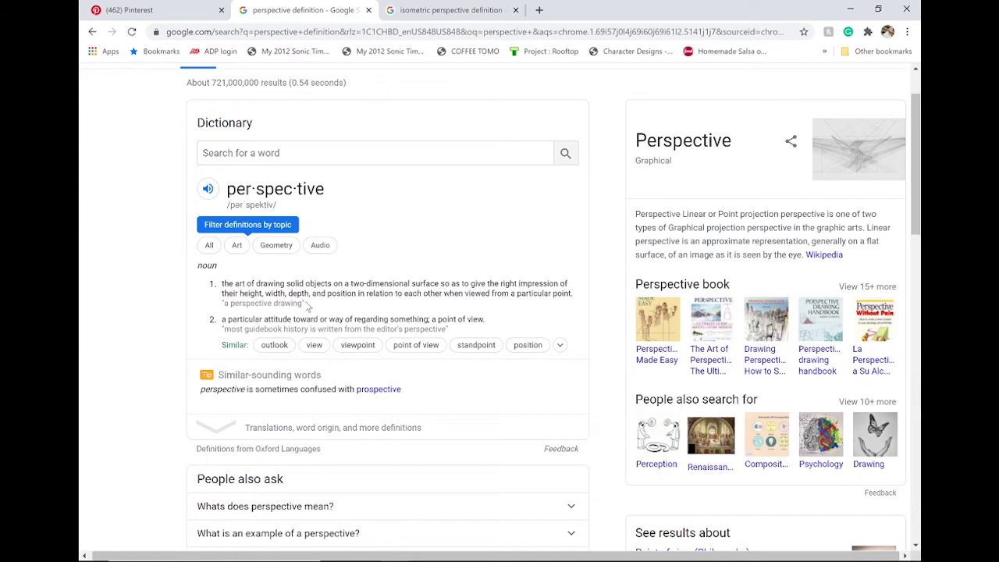
{"action": "scroll", "coordinate": [173, 292], "scroll_direction": "down", "scroll_amount": 1}
{"action": "scroll", "coordinate": [174, 292], "scroll_direction": "up", "scroll_amount": 1}
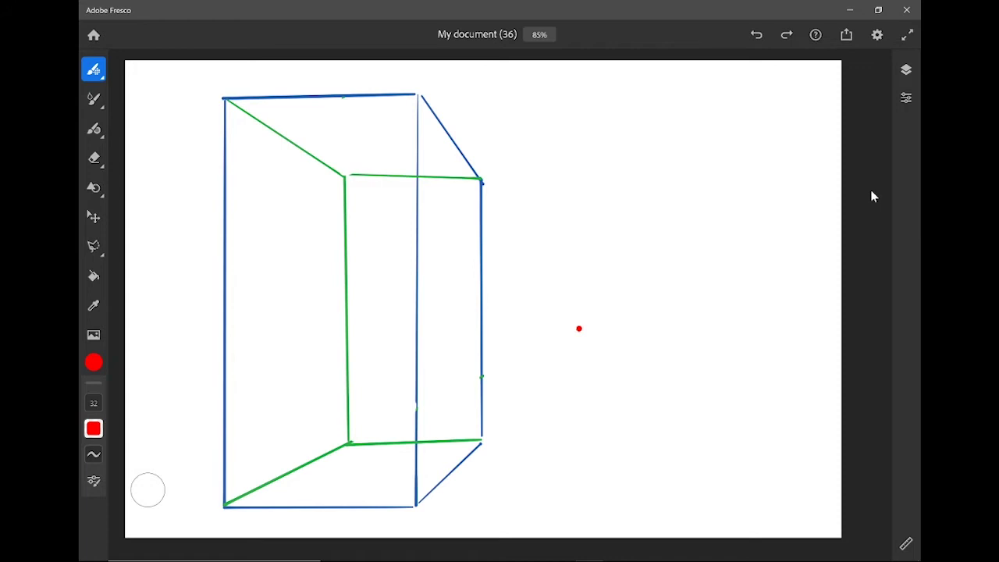
Sketch a red vertical stroke crossed by a horizontal one beside the box drawing, and undo the strokes
{"action": "left_click_drag", "start_coordinate": [686, 106], "coordinate": [679, 511]}
{"action": "mouse_move", "coordinate": [679, 511]}
{"action": "left_mouse_down"}
{"action": "mouse_move", "coordinate": [695, 204]}
{"action": "mouse_move", "coordinate": [681, 177]}
{"action": "left_mouse_up"}
{"action": "left_click_drag", "start_coordinate": [564, 130], "coordinate": [728, 123]}
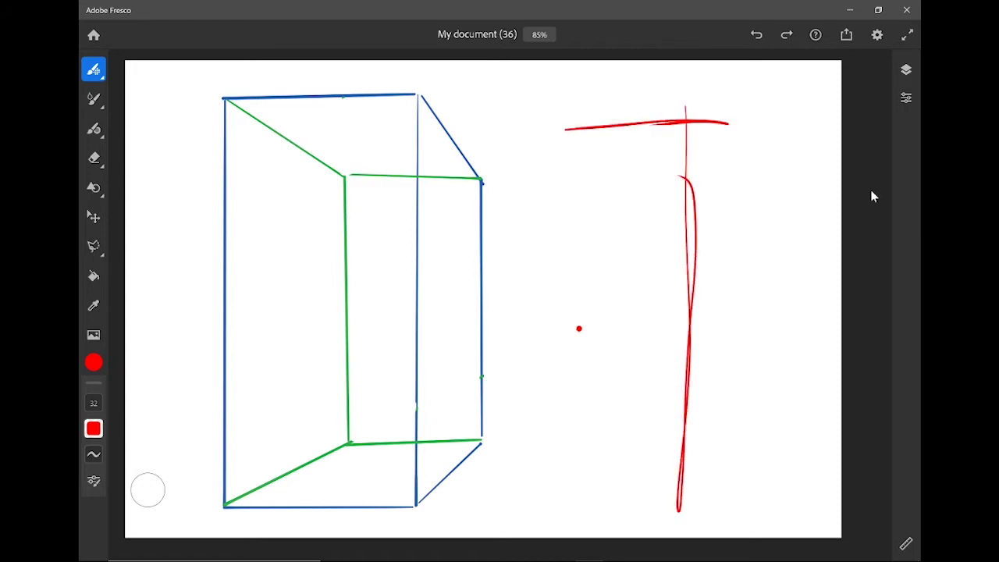
{"action": "key", "text": "ctrl+z"}
{"action": "key", "text": "ctrl+z"}
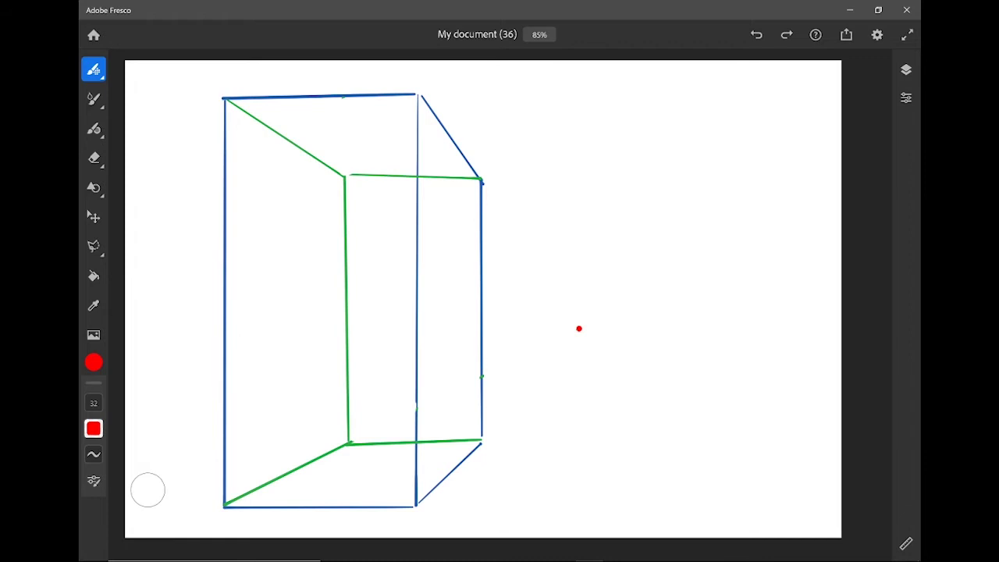
Draw red arrows from the box's upper and lower corners toward the red vanishing point, and undo them
{"action": "left_click_drag", "start_coordinate": [458, 93], "coordinate": [564, 312]}
{"action": "left_click_drag", "start_coordinate": [525, 279], "coordinate": [567, 292]}
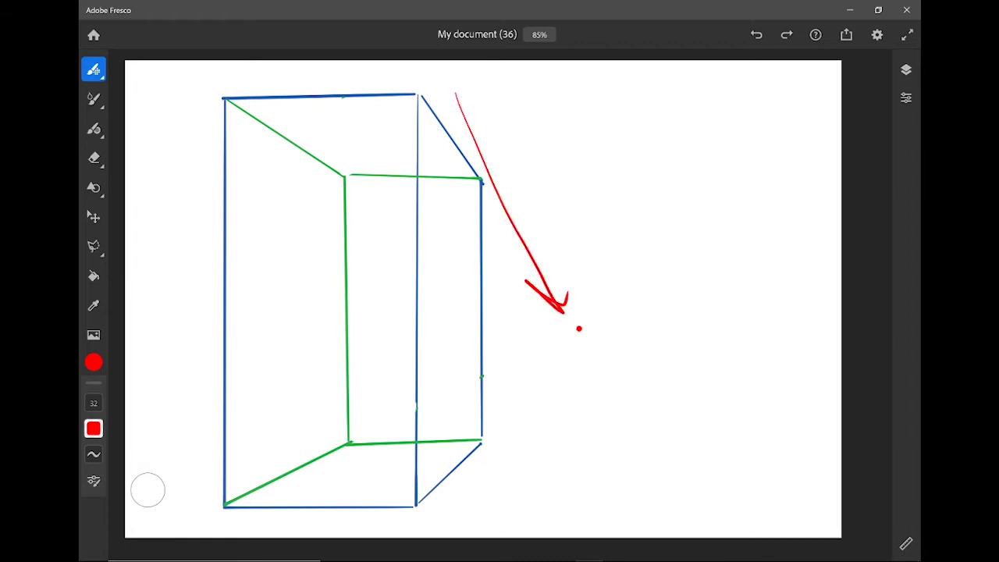
{"action": "mouse_move", "coordinate": [453, 512]}
{"action": "left_mouse_down"}
{"action": "mouse_move", "coordinate": [559, 354]}
{"action": "mouse_move", "coordinate": [583, 367]}
{"action": "left_mouse_up"}
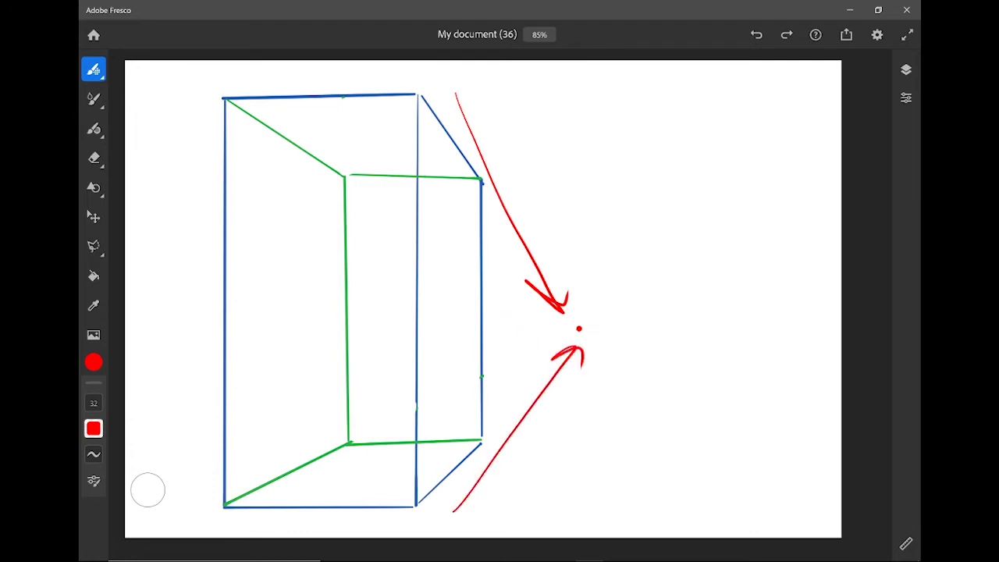
{"action": "key", "text": "ctrl+z"}
{"action": "key", "text": "ctrl+z"}
{"action": "key", "text": "ctrl+z"}
{"action": "key", "text": "ctrl+z"}
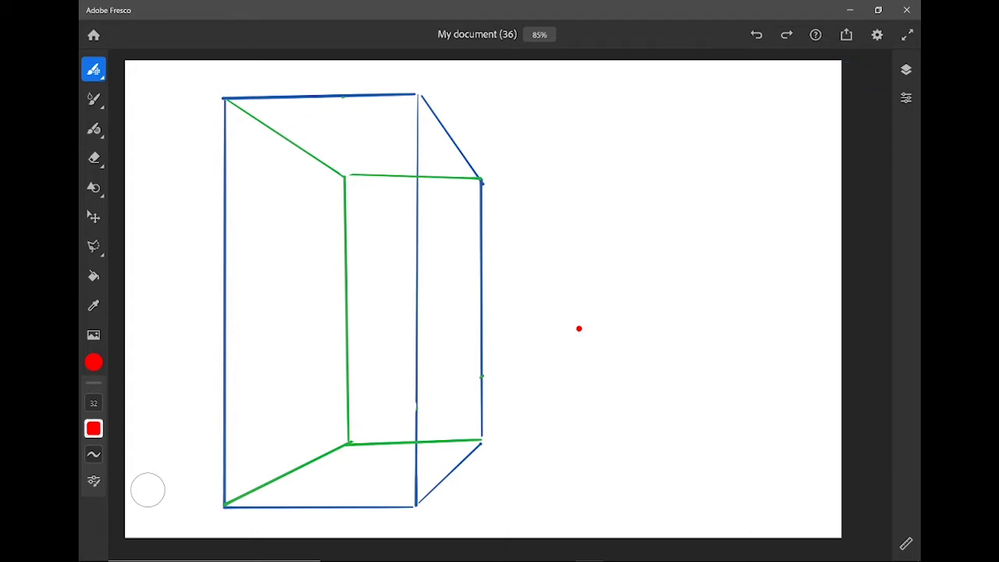
Mark the box's front top edge in red as "20ft", and circle and label its rear top edge
{"action": "left_click_drag", "start_coordinate": [216, 84], "coordinate": [467, 91]}
{"action": "mouse_move", "coordinate": [473, 77]}
{"action": "left_mouse_down"}
{"action": "mouse_move", "coordinate": [494, 92]}
{"action": "mouse_move", "coordinate": [517, 81]}
{"action": "left_mouse_up"}
{"action": "mouse_move", "coordinate": [517, 77]}
{"action": "left_mouse_down"}
{"action": "mouse_move", "coordinate": [521, 92]}
{"action": "mouse_move", "coordinate": [539, 73]}
{"action": "left_mouse_up"}
{"action": "mouse_move", "coordinate": [476, 194]}
{"action": "left_mouse_down"}
{"action": "mouse_move", "coordinate": [400, 155]}
{"action": "mouse_move", "coordinate": [420, 195]}
{"action": "left_mouse_up"}
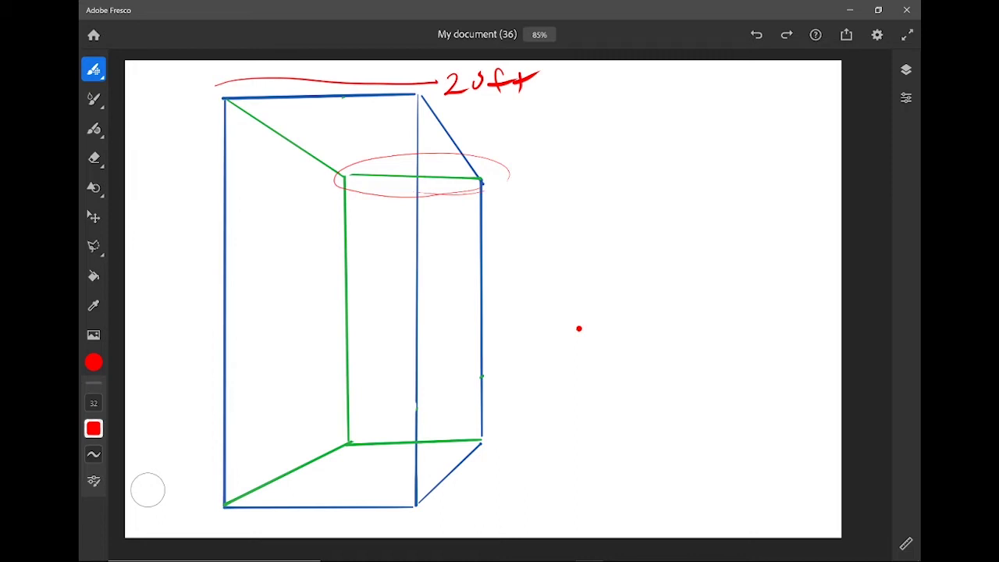
{"action": "left_click_drag", "start_coordinate": [496, 165], "coordinate": [511, 187]}
{"action": "mouse_move", "coordinate": [524, 168]}
{"action": "left_mouse_down"}
{"action": "mouse_move", "coordinate": [540, 183]}
{"action": "mouse_move", "coordinate": [552, 167]}
{"action": "left_mouse_up"}
{"action": "mouse_move", "coordinate": [556, 161]}
{"action": "left_mouse_down"}
{"action": "mouse_move", "coordinate": [564, 183]}
{"action": "mouse_move", "coordinate": [585, 160]}
{"action": "left_mouse_up"}
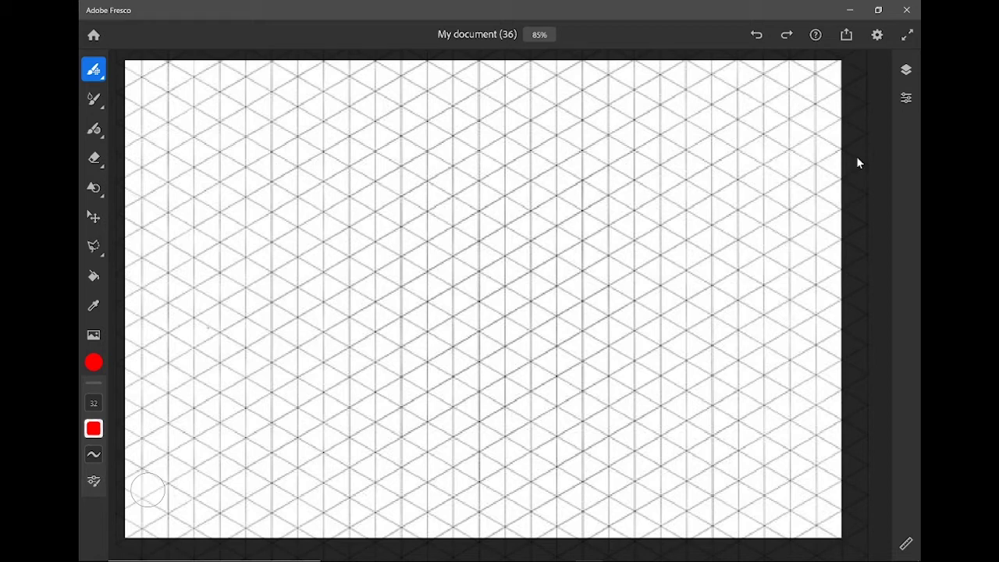
Draw the three isometric directions in red on the grid: both diagonals and the vertical, meeting near the center
{"action": "left_click_drag", "start_coordinate": [629, 276], "coordinate": [512, 341]}
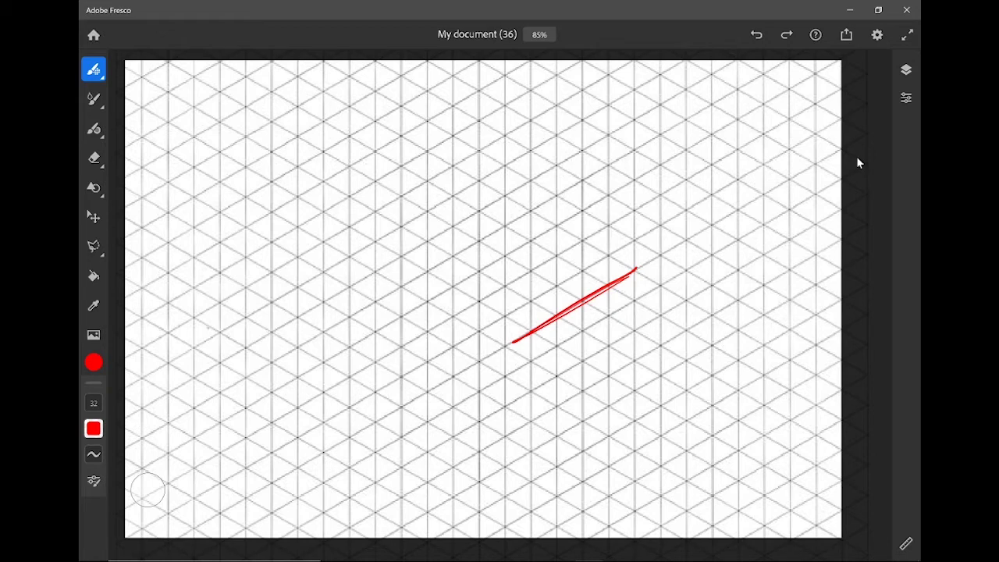
{"action": "left_click_drag", "start_coordinate": [371, 275], "coordinate": [483, 334]}
{"action": "left_click_drag", "start_coordinate": [357, 258], "coordinate": [484, 334]}
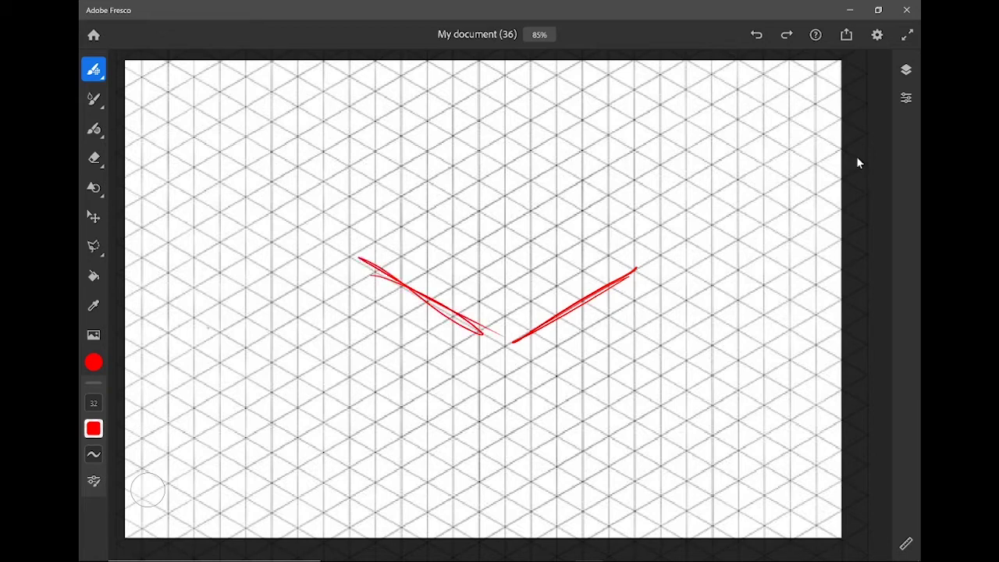
{"action": "left_click_drag", "start_coordinate": [482, 164], "coordinate": [474, 423]}
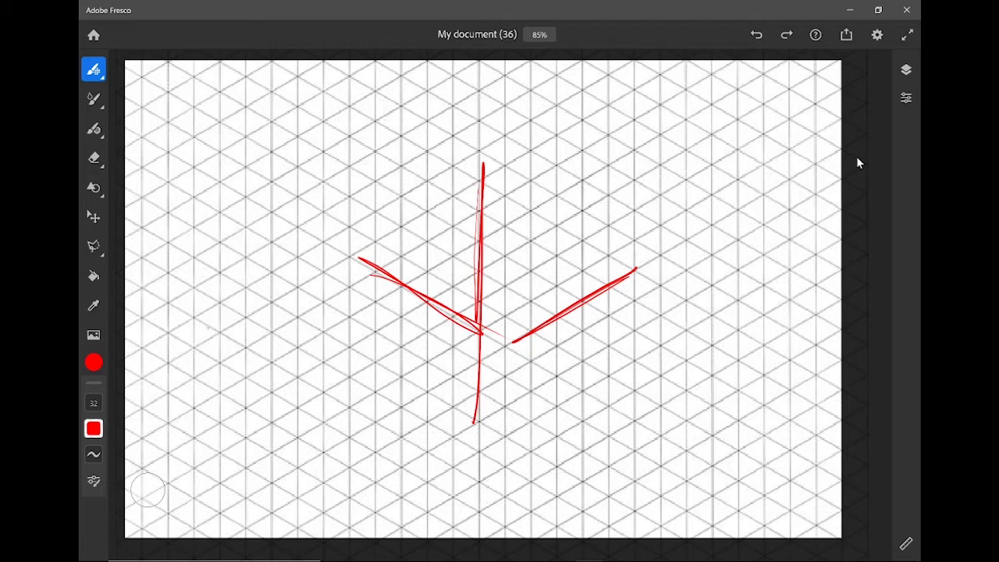
Add four parallel red strokes along the grid's downward diagonal, and clear all red strokes from the grid
{"action": "left_click_drag", "start_coordinate": [323, 274], "coordinate": [445, 355]}
{"action": "left_click_drag", "start_coordinate": [307, 292], "coordinate": [433, 359]}
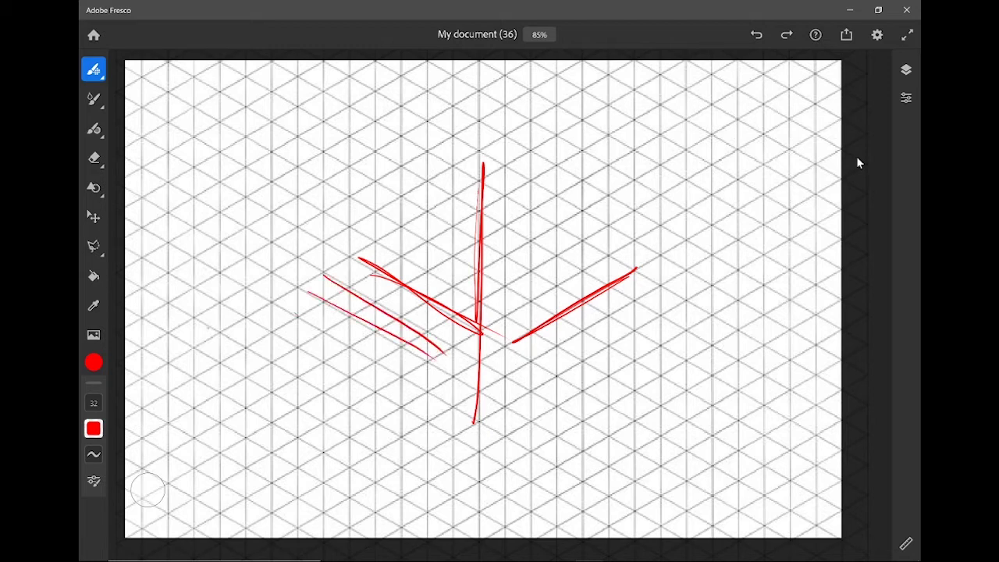
{"action": "left_click_drag", "start_coordinate": [296, 314], "coordinate": [415, 387]}
{"action": "left_click_drag", "start_coordinate": [274, 335], "coordinate": [385, 397]}
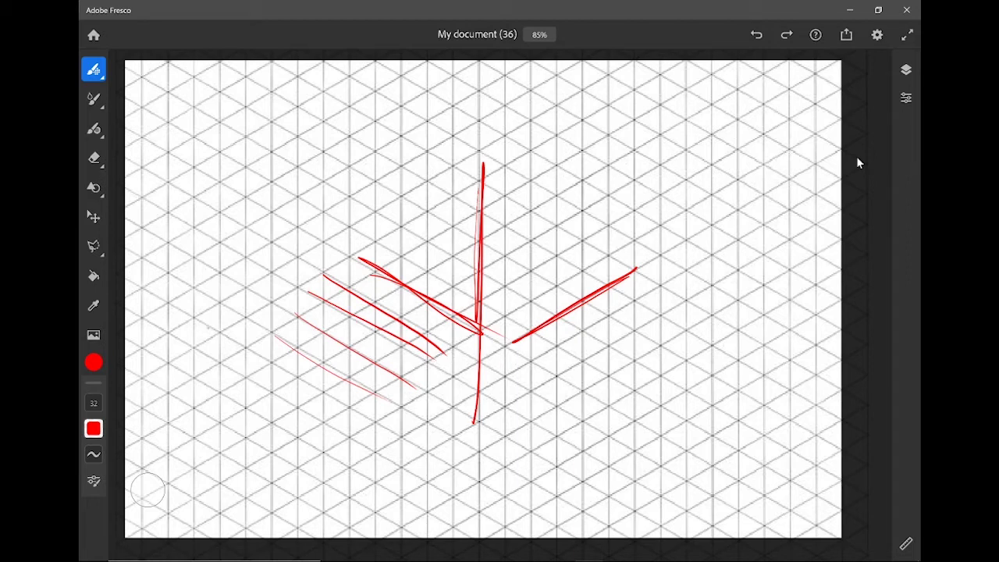
{"action": "key", "text": "Delete"}
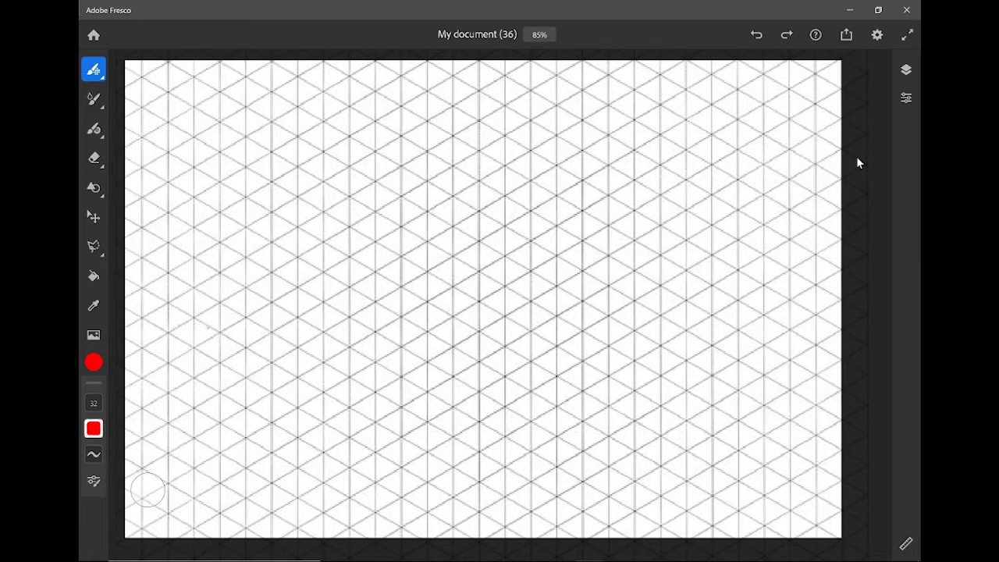
Draw a red isometric cube two grid units per edge in the lower middle of the grid
{"action": "mouse_move", "coordinate": [479, 362]}
{"action": "left_mouse_down"}
{"action": "mouse_move", "coordinate": [479, 424]}
{"action": "mouse_move", "coordinate": [531, 449]}
{"action": "mouse_move", "coordinate": [579, 426]}
{"action": "mouse_move", "coordinate": [585, 357]}
{"action": "left_mouse_up"}
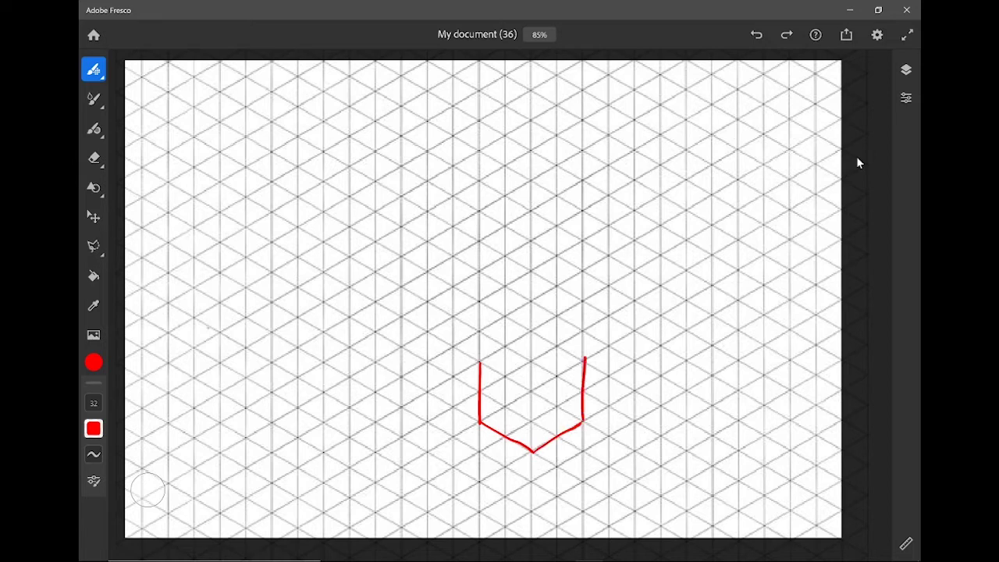
{"action": "left_click_drag", "start_coordinate": [531, 331], "coordinate": [585, 360]}
{"action": "mouse_move", "coordinate": [531, 331]}
{"action": "left_mouse_down"}
{"action": "mouse_move", "coordinate": [481, 364]}
{"action": "mouse_move", "coordinate": [533, 389]}
{"action": "mouse_move", "coordinate": [585, 360]}
{"action": "left_mouse_up"}
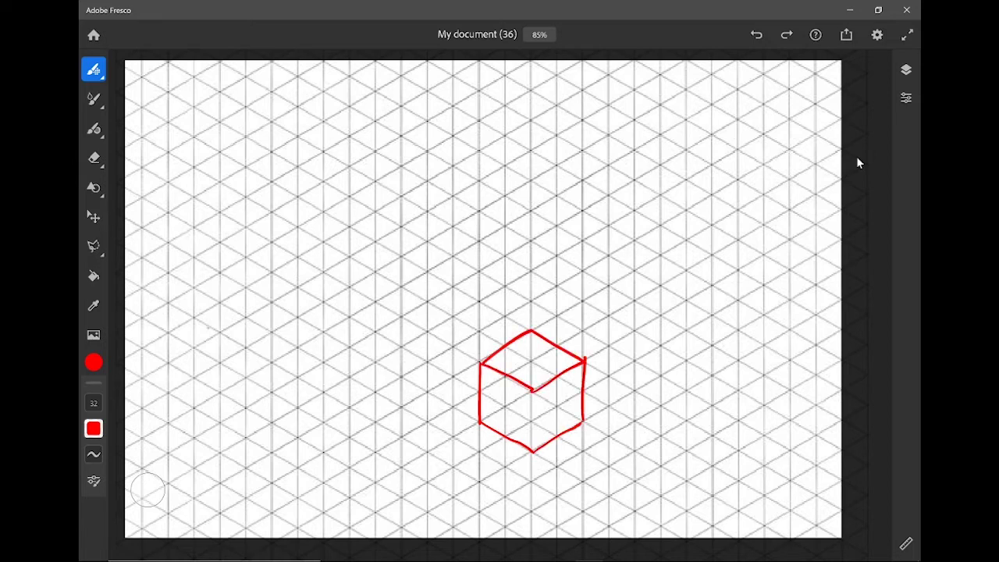
{"action": "left_click_drag", "start_coordinate": [532, 390], "coordinate": [533, 450]}
Undo the red circle in the grid's upper-left area and sketch a second cube there, matching the first in size
{"action": "mouse_move", "coordinate": [284, 142]}
{"action": "left_mouse_down"}
{"action": "mouse_move", "coordinate": [361, 160]}
{"action": "mouse_move", "coordinate": [280, 147]}
{"action": "left_mouse_up"}
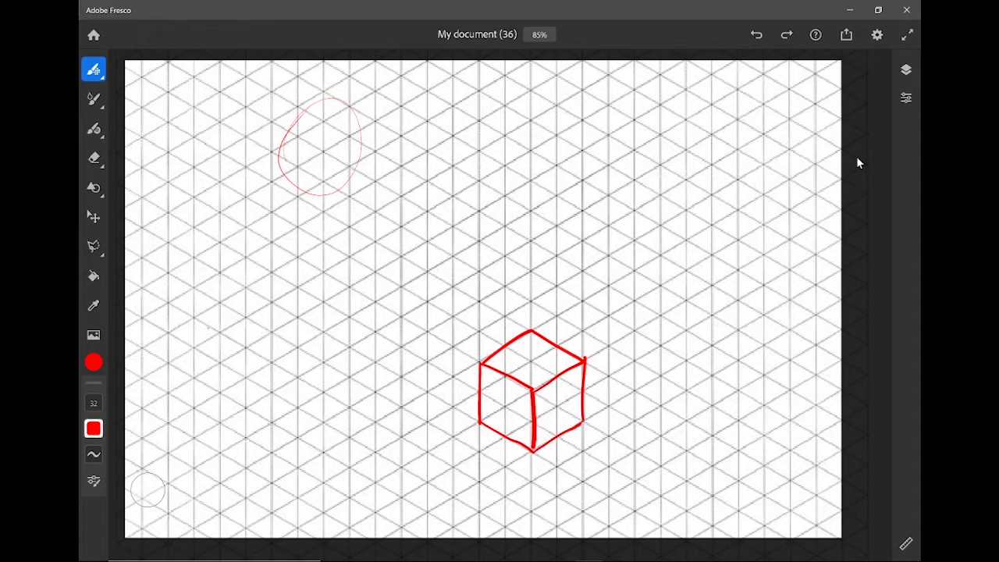
{"action": "key", "text": "ctrl+z"}
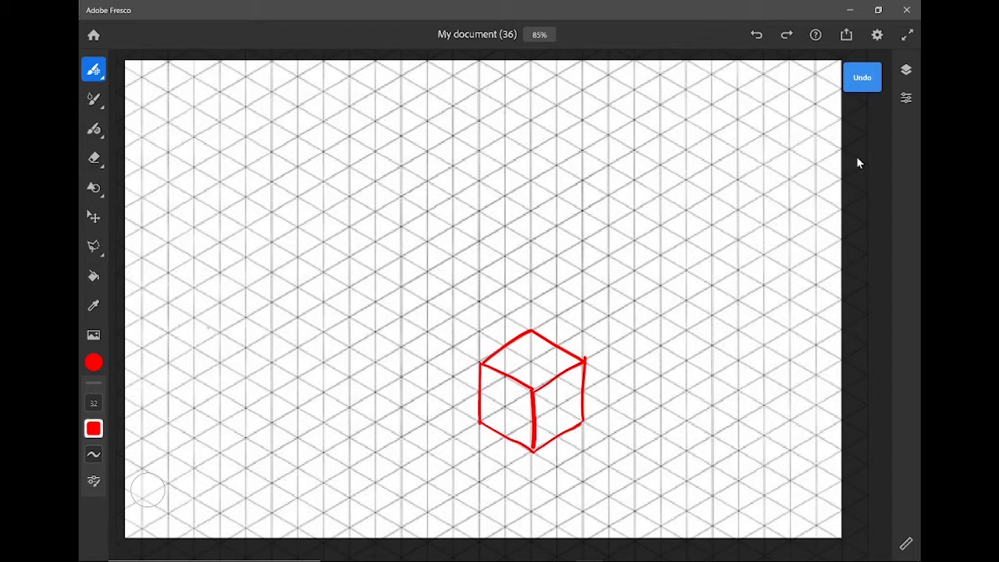
{"action": "mouse_move", "coordinate": [272, 124]}
{"action": "left_mouse_down"}
{"action": "mouse_move", "coordinate": [273, 182]}
{"action": "mouse_move", "coordinate": [324, 213]}
{"action": "mouse_move", "coordinate": [375, 181]}
{"action": "mouse_move", "coordinate": [374, 121]}
{"action": "mouse_move", "coordinate": [327, 153]}
{"action": "mouse_move", "coordinate": [268, 122]}
{"action": "mouse_move", "coordinate": [353, 110]}
{"action": "mouse_move", "coordinate": [376, 125]}
{"action": "left_mouse_up"}
{"action": "left_click_drag", "start_coordinate": [324, 153], "coordinate": [323, 209]}
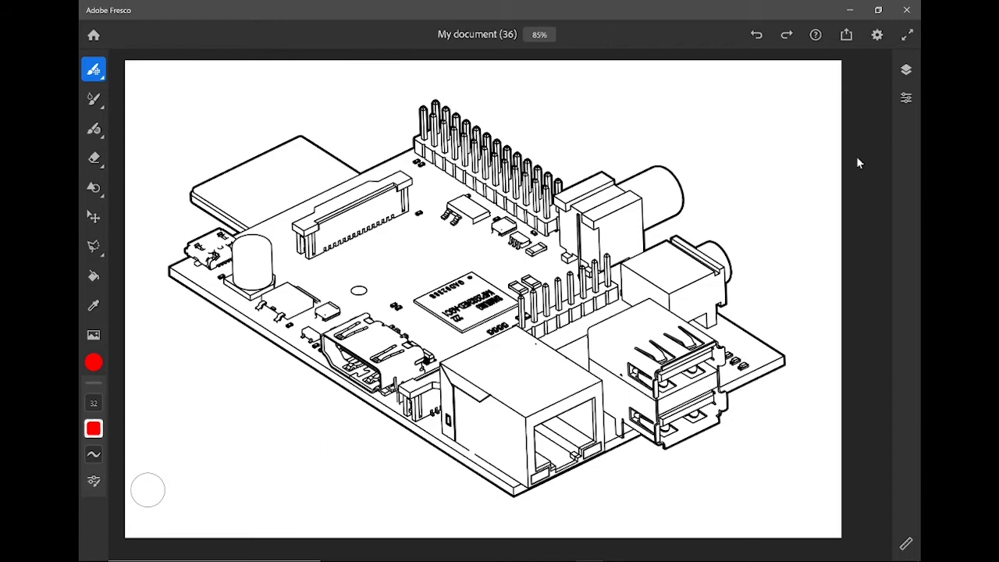
Draw two red guide lines over the circuit board illustration, one along its lower edge and one across its upper part, and undo both
{"action": "left_click_drag", "start_coordinate": [496, 514], "coordinate": [820, 331]}
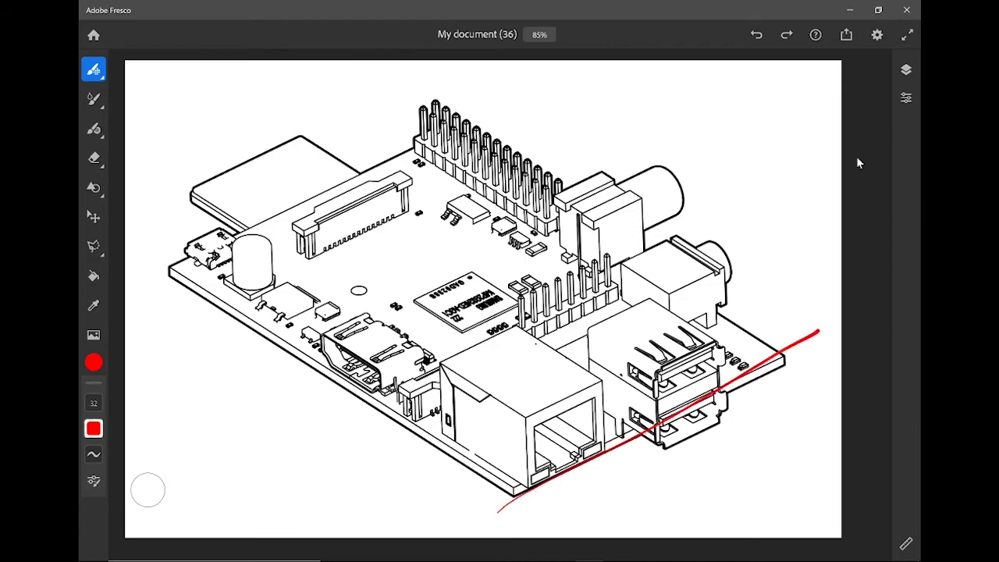
{"action": "mouse_move", "coordinate": [150, 269]}
{"action": "left_mouse_down"}
{"action": "mouse_move", "coordinate": [460, 177]}
{"action": "mouse_move", "coordinate": [769, 139]}
{"action": "left_mouse_up"}
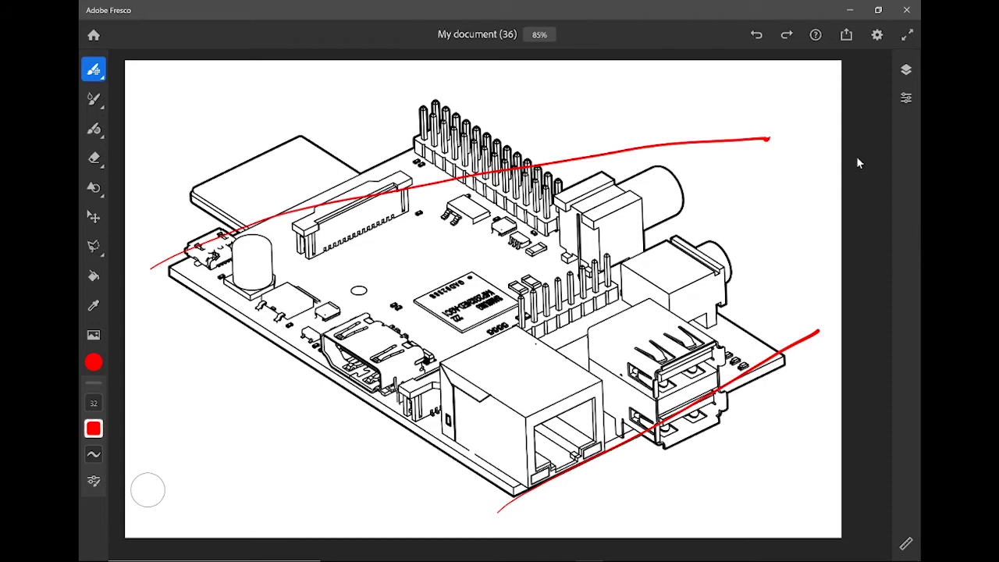
{"action": "key", "text": "ctrl+z"}
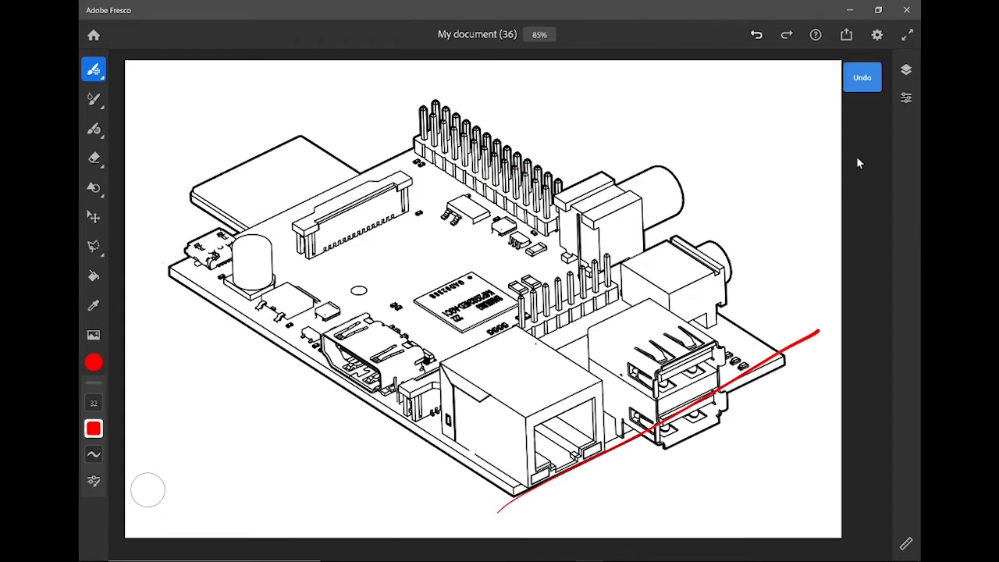
{"action": "key", "text": "ctrl+z"}
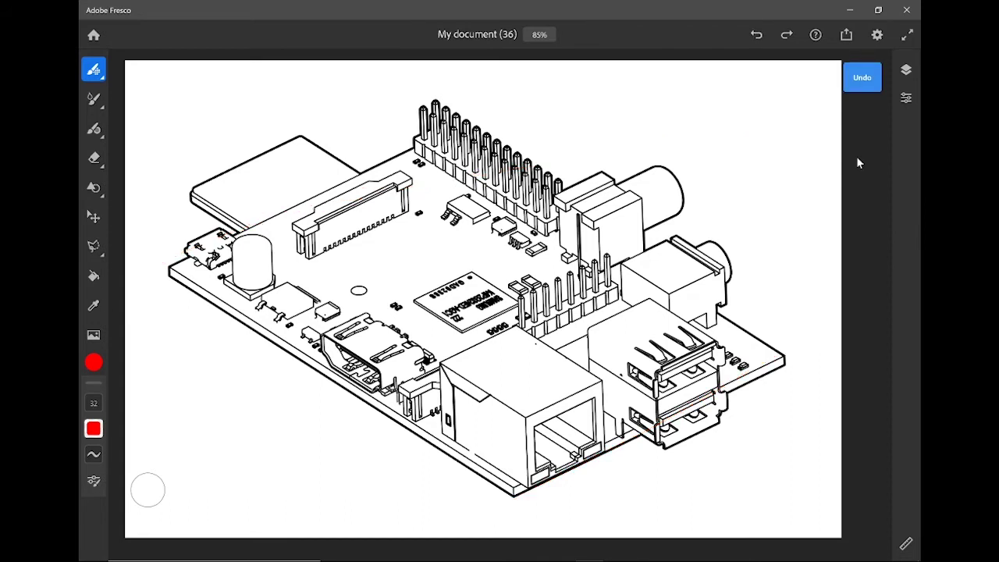